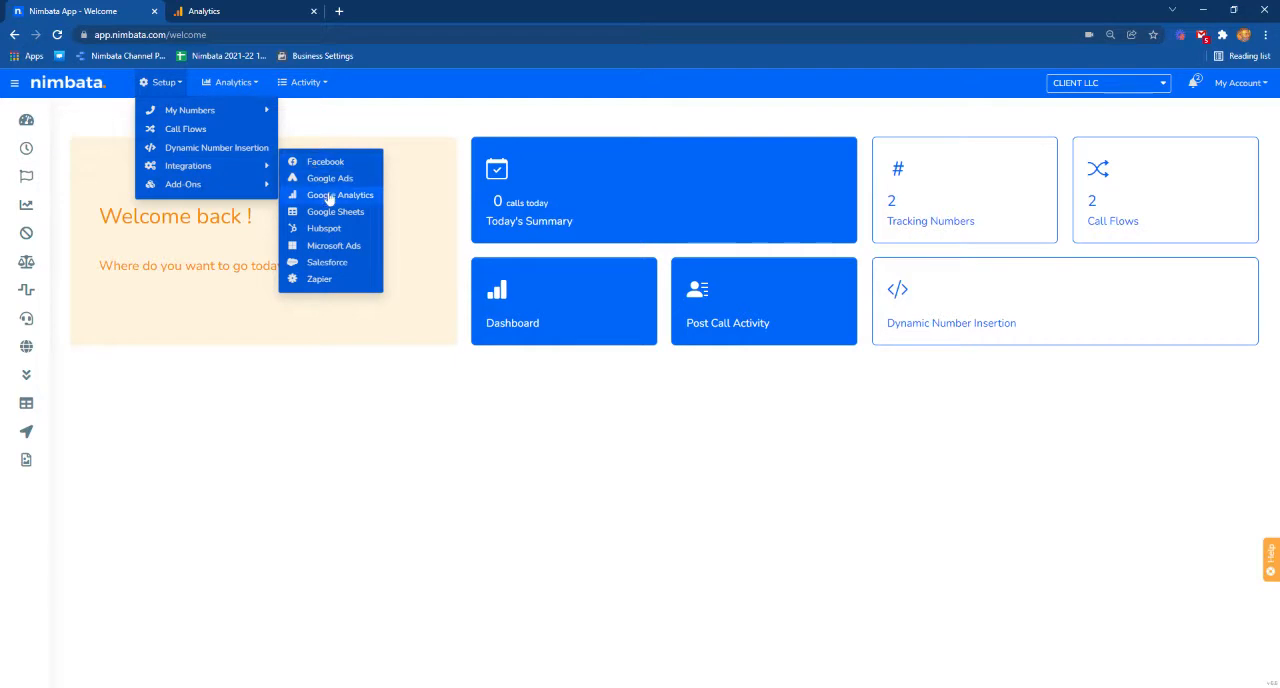
Open the Google Analytics integration, view its GA 4 settings, and return to the GA Universal settings.
left_click(333, 199)
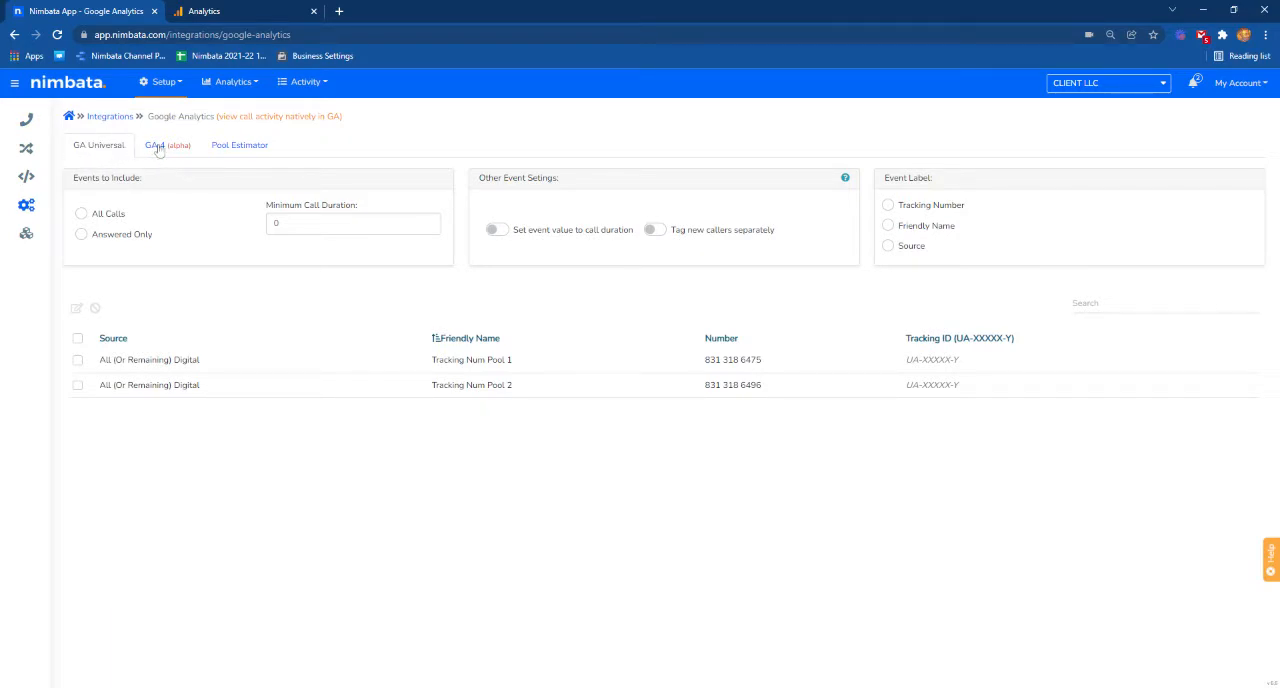
left_click(155, 147)
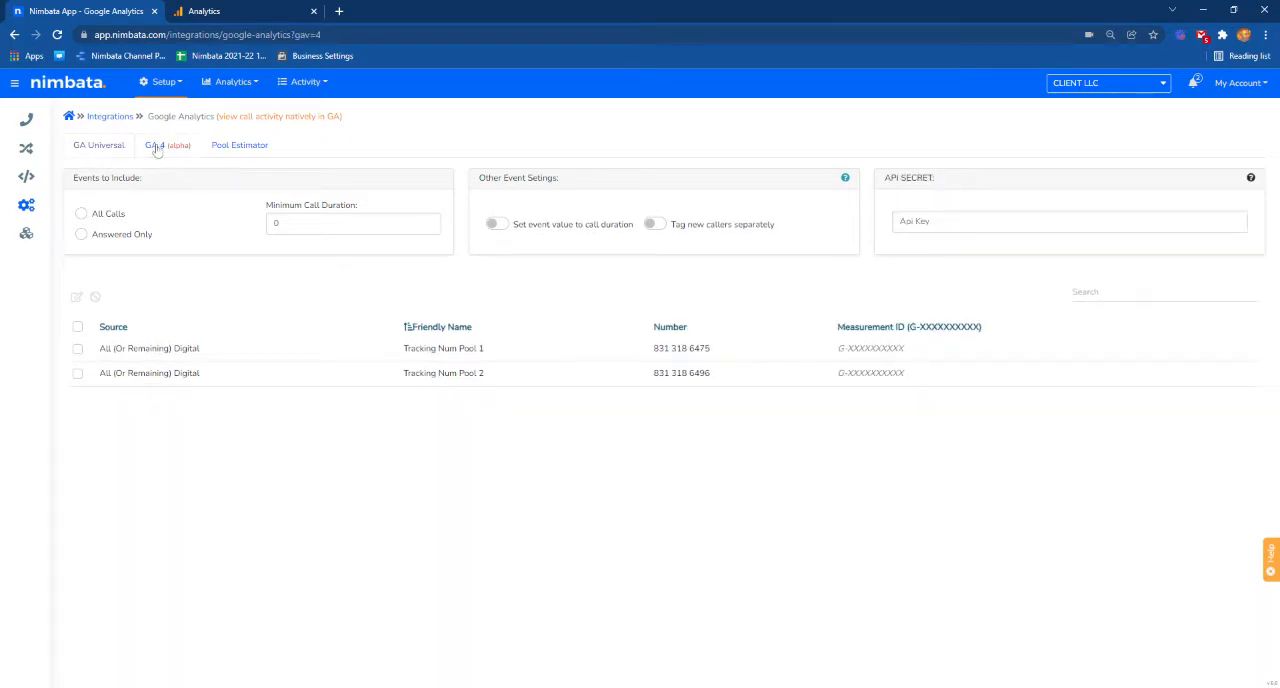
left_click(86, 147)
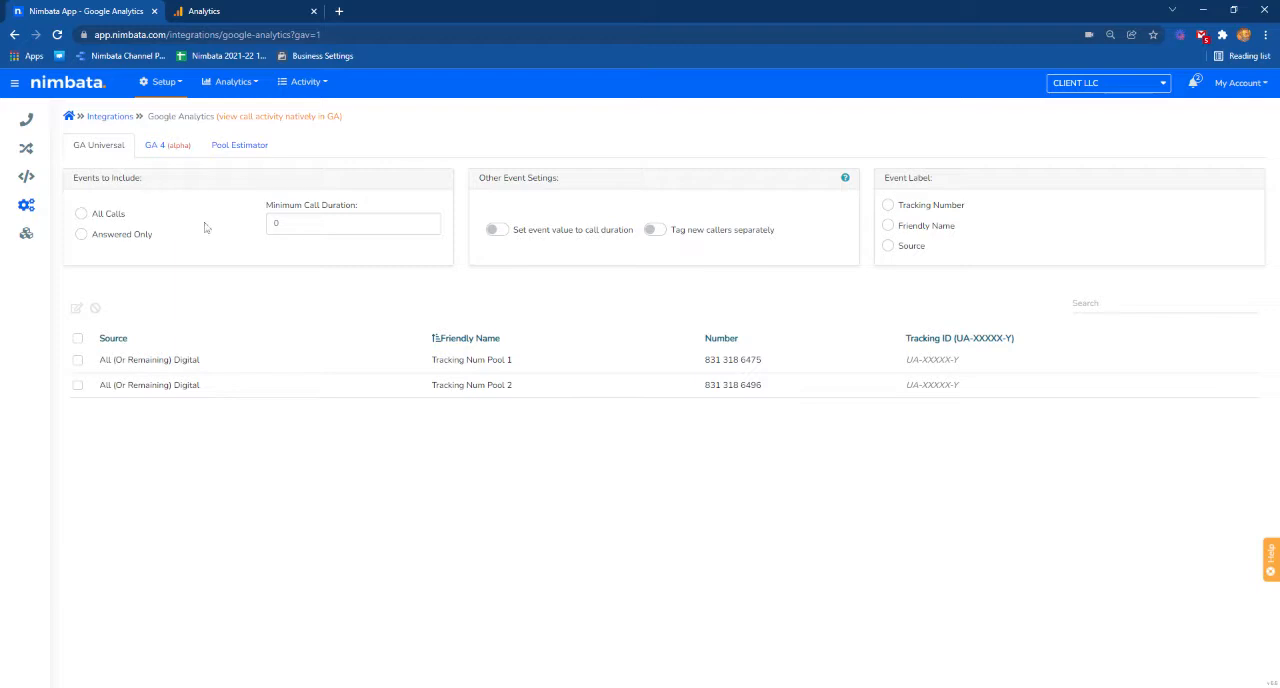
Limit the included events to answered calls only, with a minimum call duration of 30.
left_click(81, 235)
left_click(430, 221)
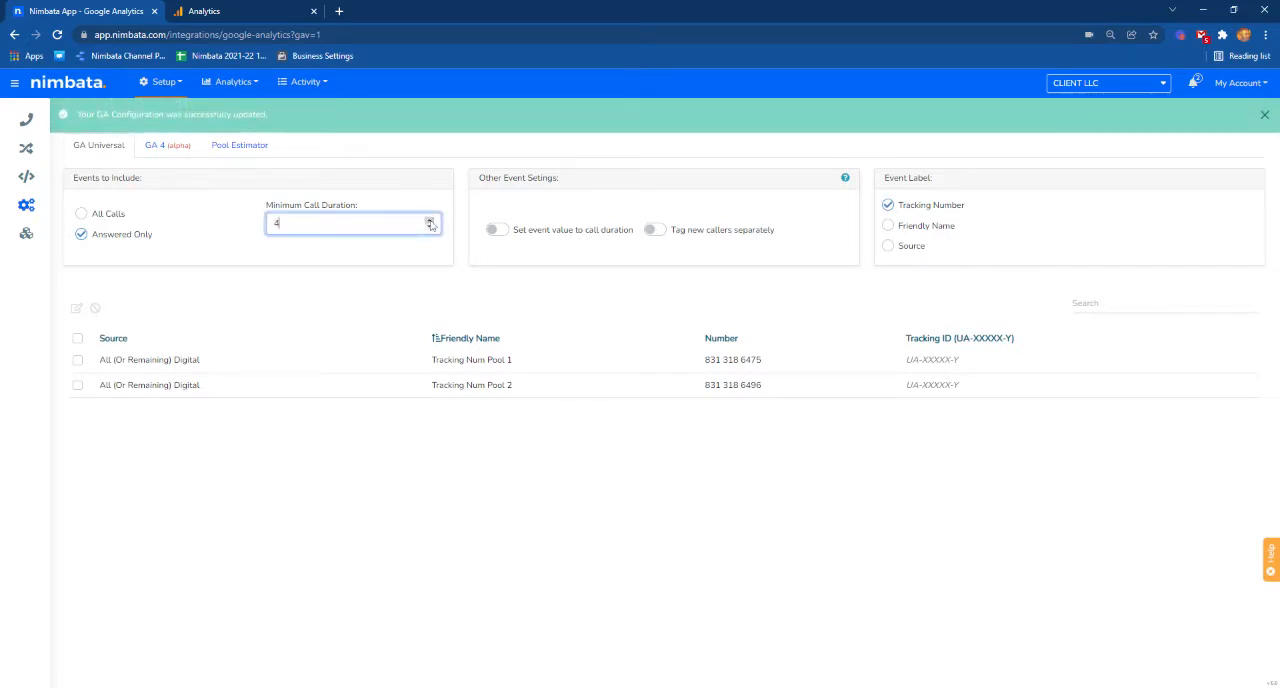
left_click(430, 221)
left_click(430, 221)
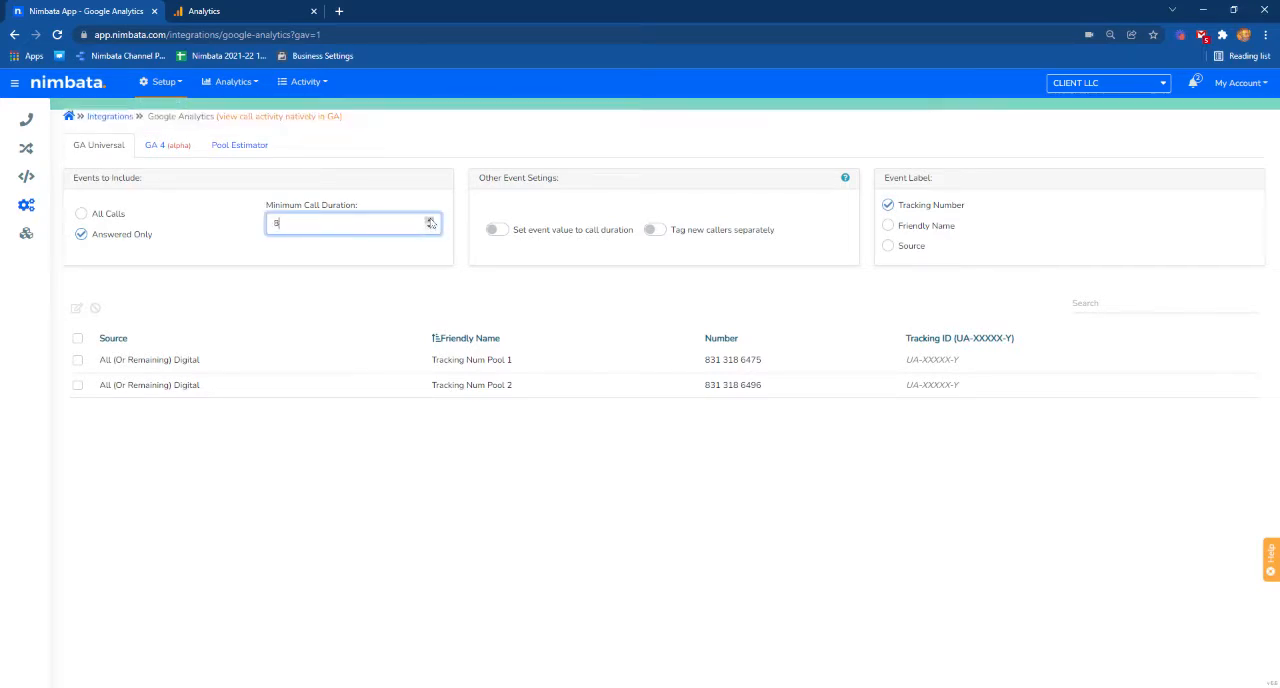
left_click(430, 221)
left_click(430, 221)
left_click(430, 221)
left_click(430, 221)
key("Up")
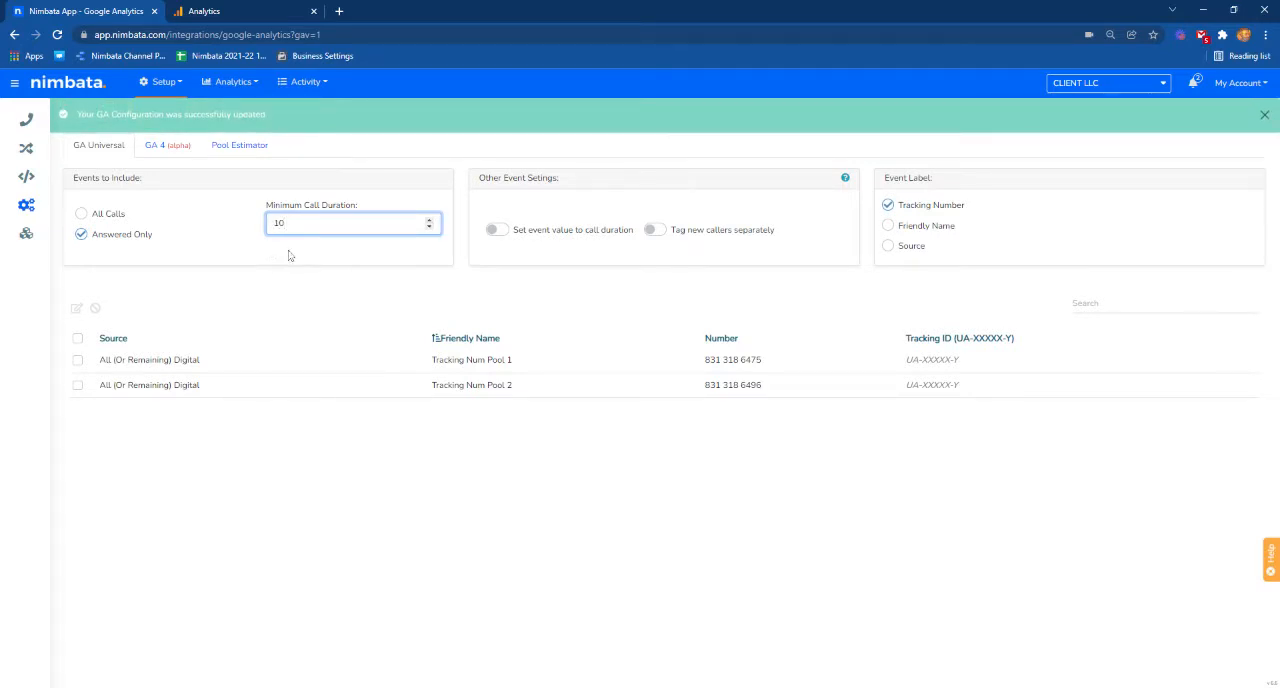
key("ctrl+a")
type("30")
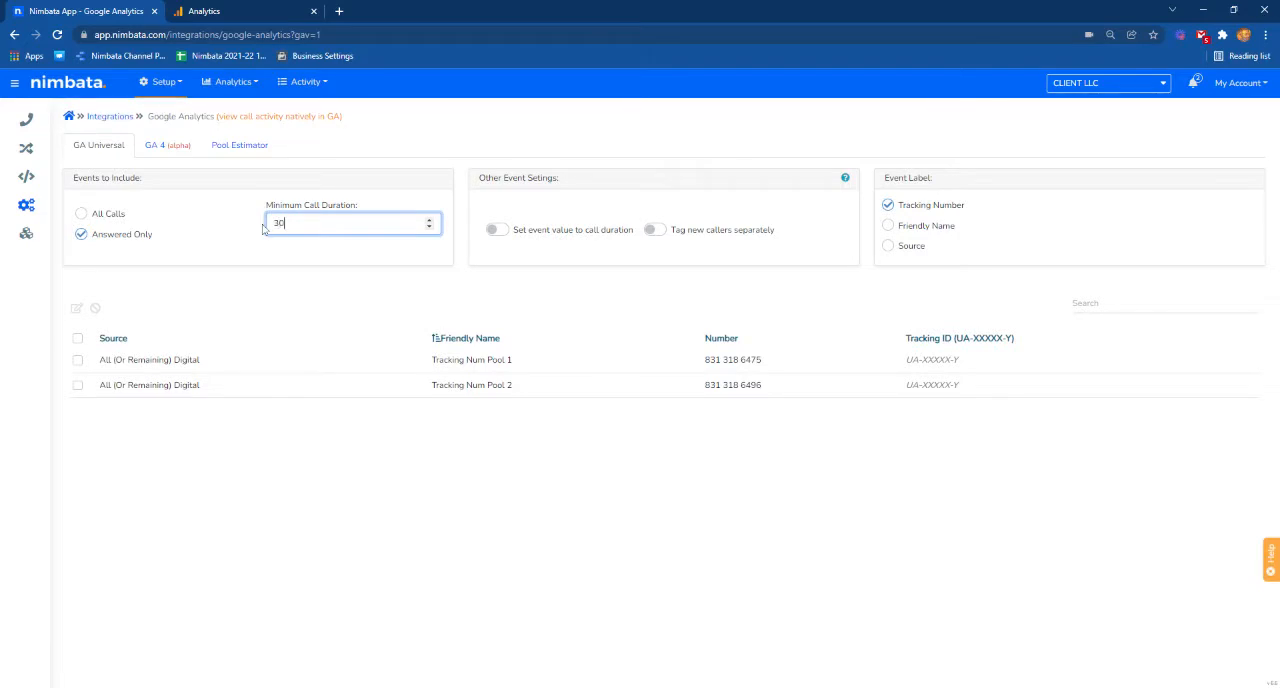
left_click(274, 259)
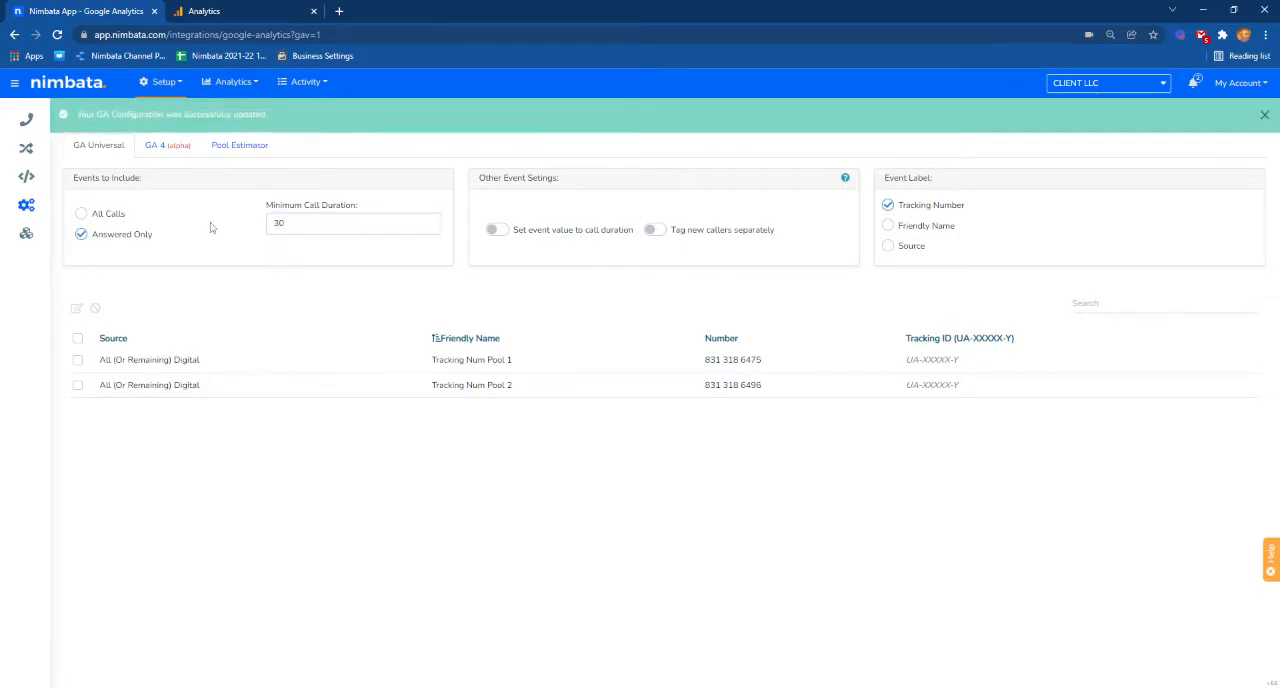
Include all calls with a minimum call duration of 0, and enable tagging new callers separately.
left_click(82, 215)
double_click(278, 223)
type("0")
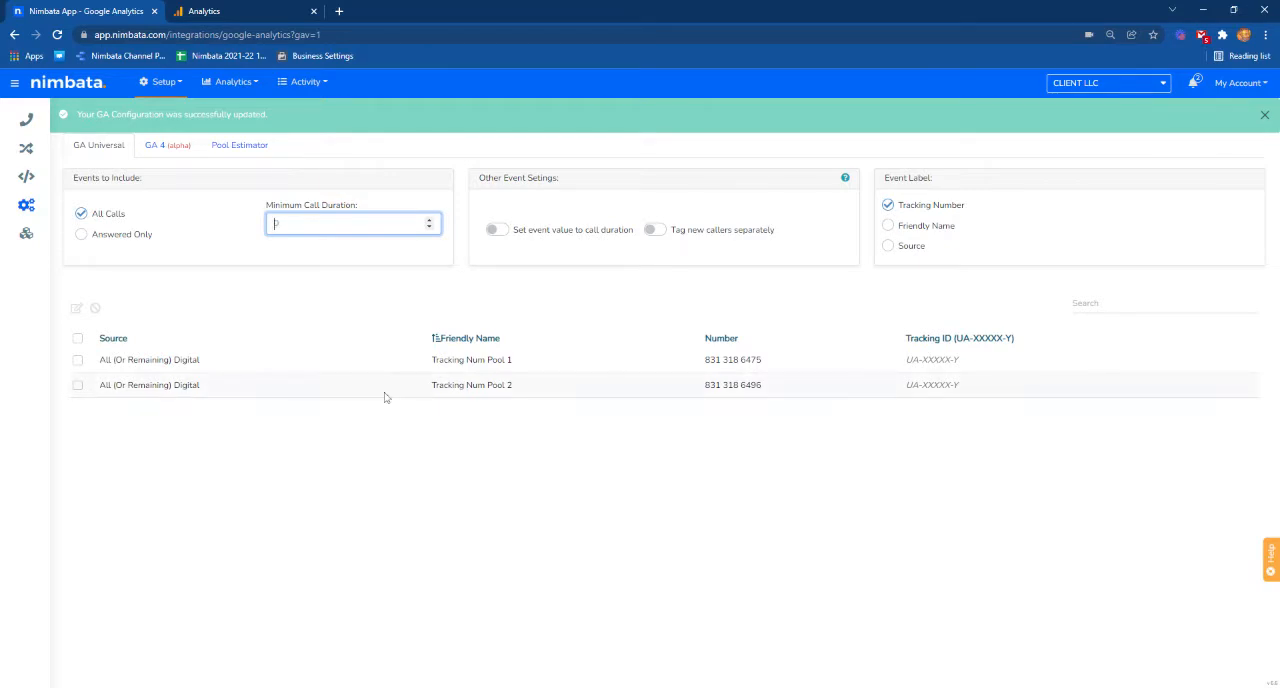
left_click(338, 288)
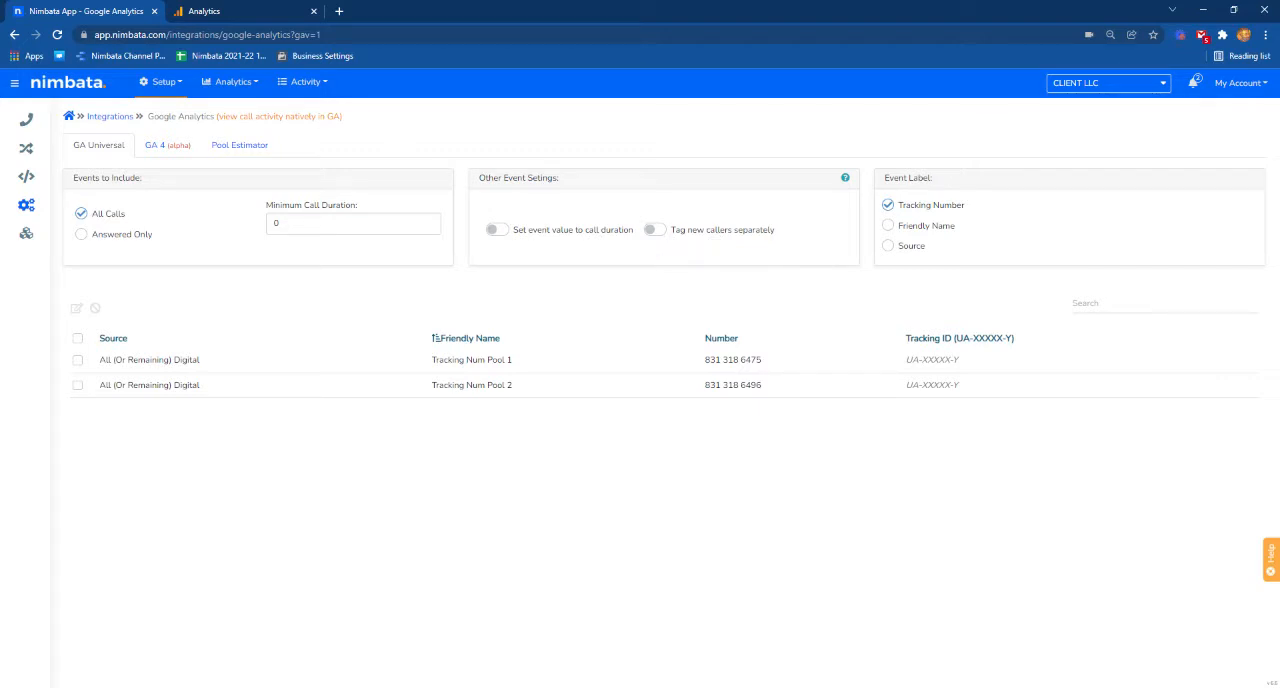
left_click(655, 231)
Switch to Google Analytics and copy the tracking ID from the ACME LTD property's settings.
left_click(224, 13)
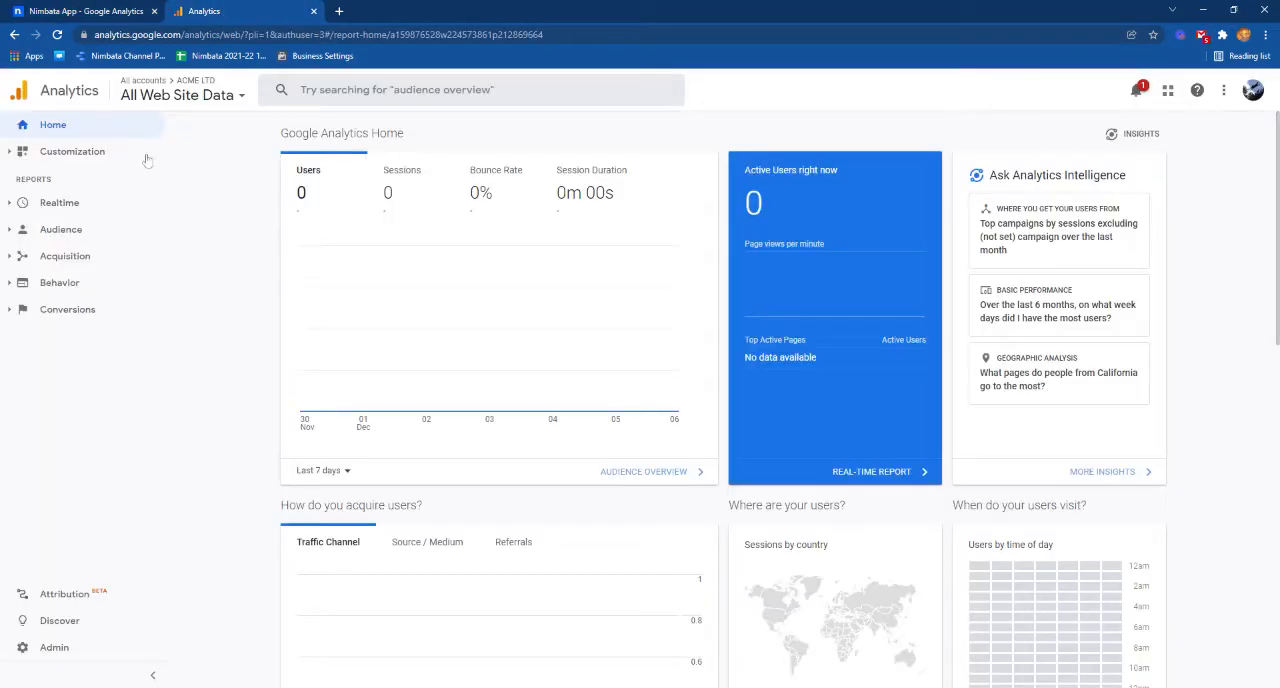
left_click(47, 647)
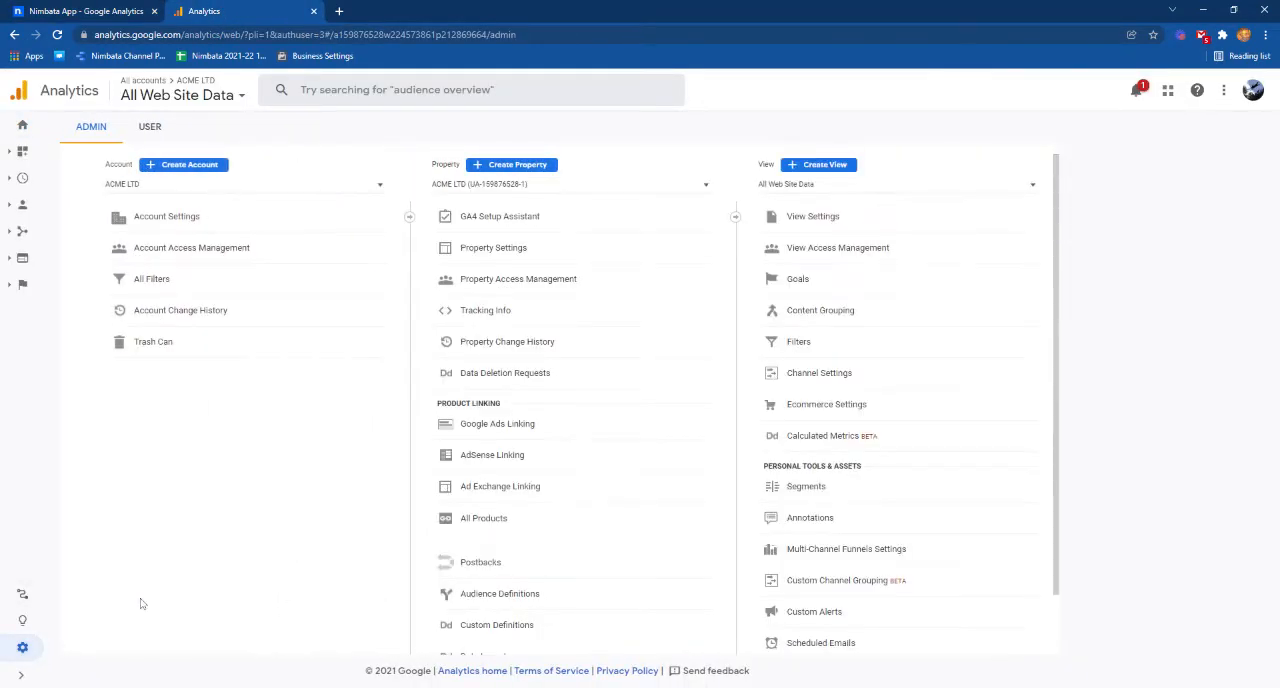
left_click(521, 250)
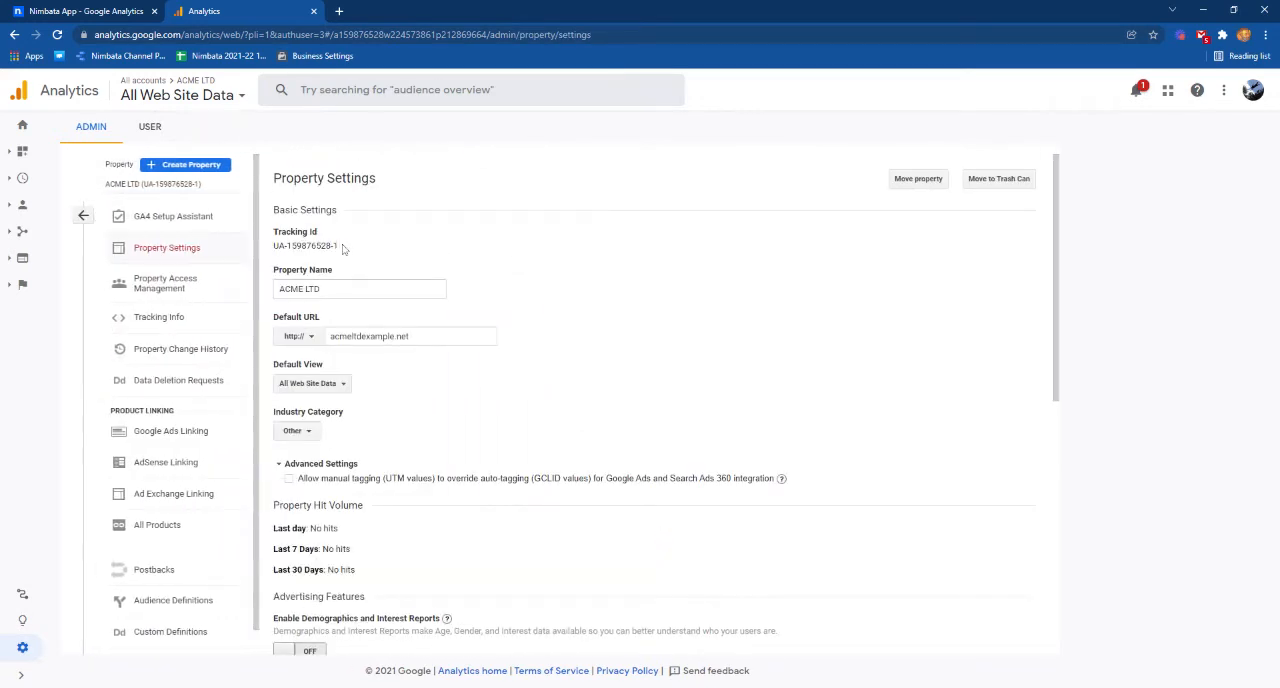
left_click_drag(342, 249, 285, 246)
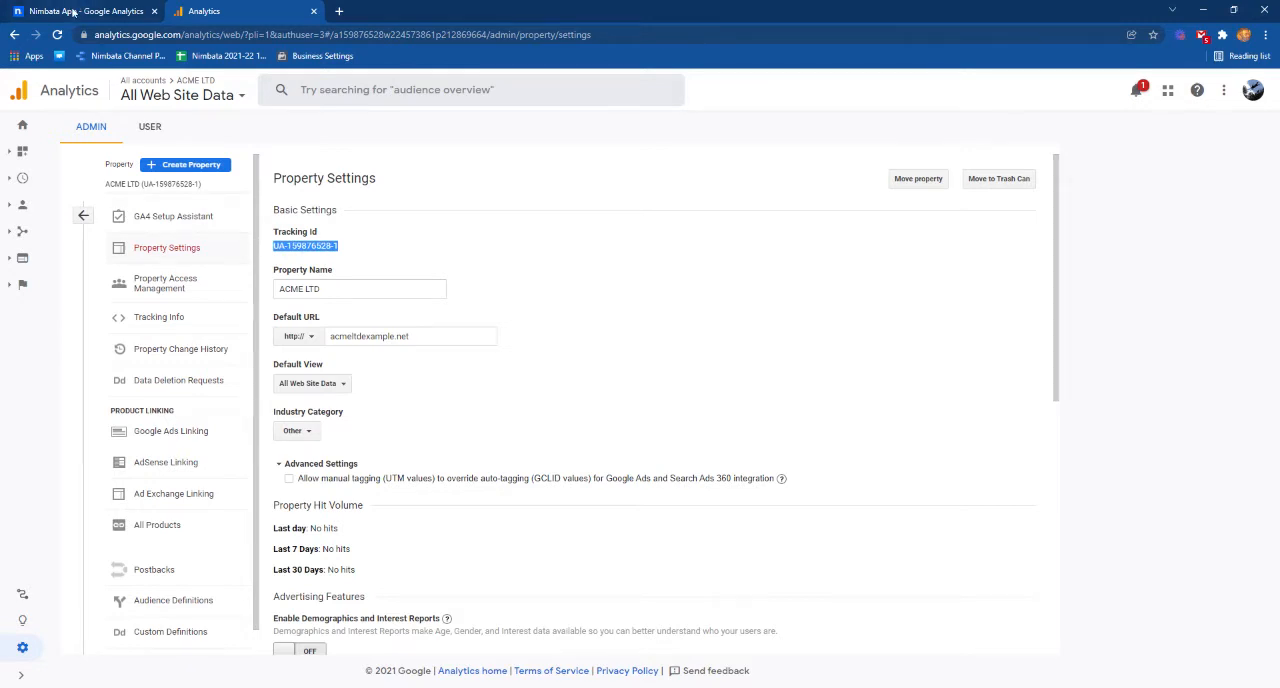
Switch back to Nimbata and assign the copied Google Analytics tracking ID to both tracking number pools.
left_click(73, 12)
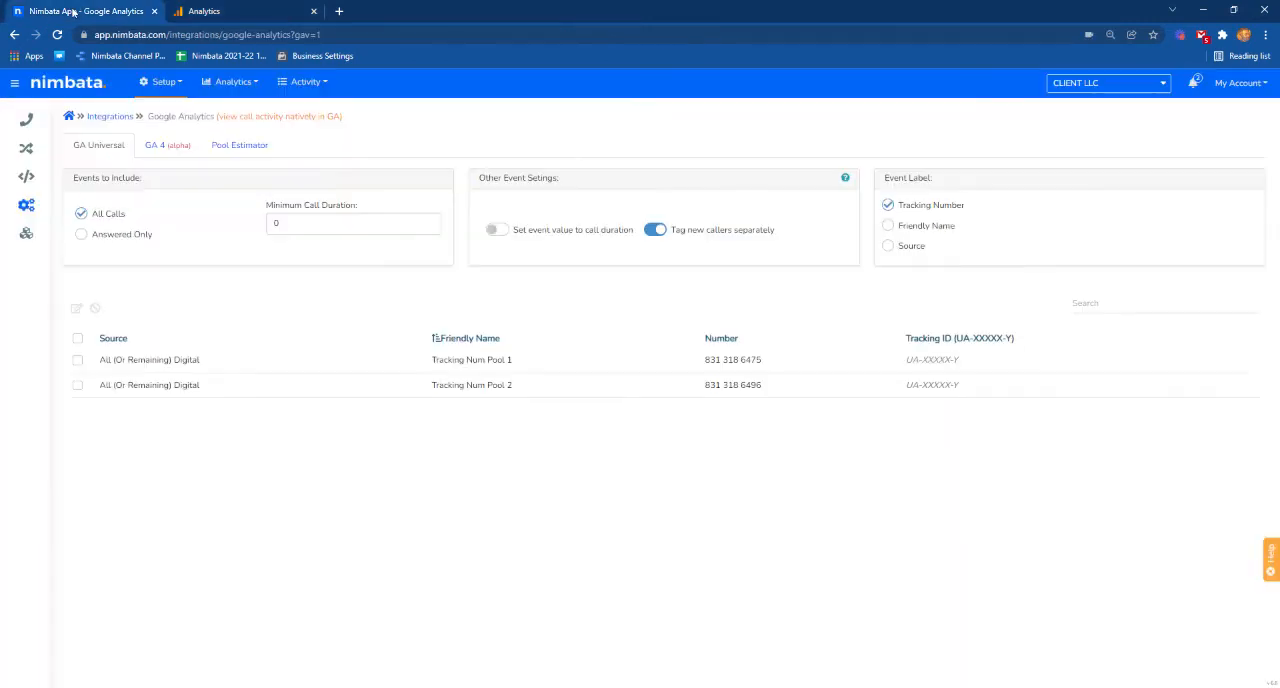
left_click(77, 338)
left_click(77, 310)
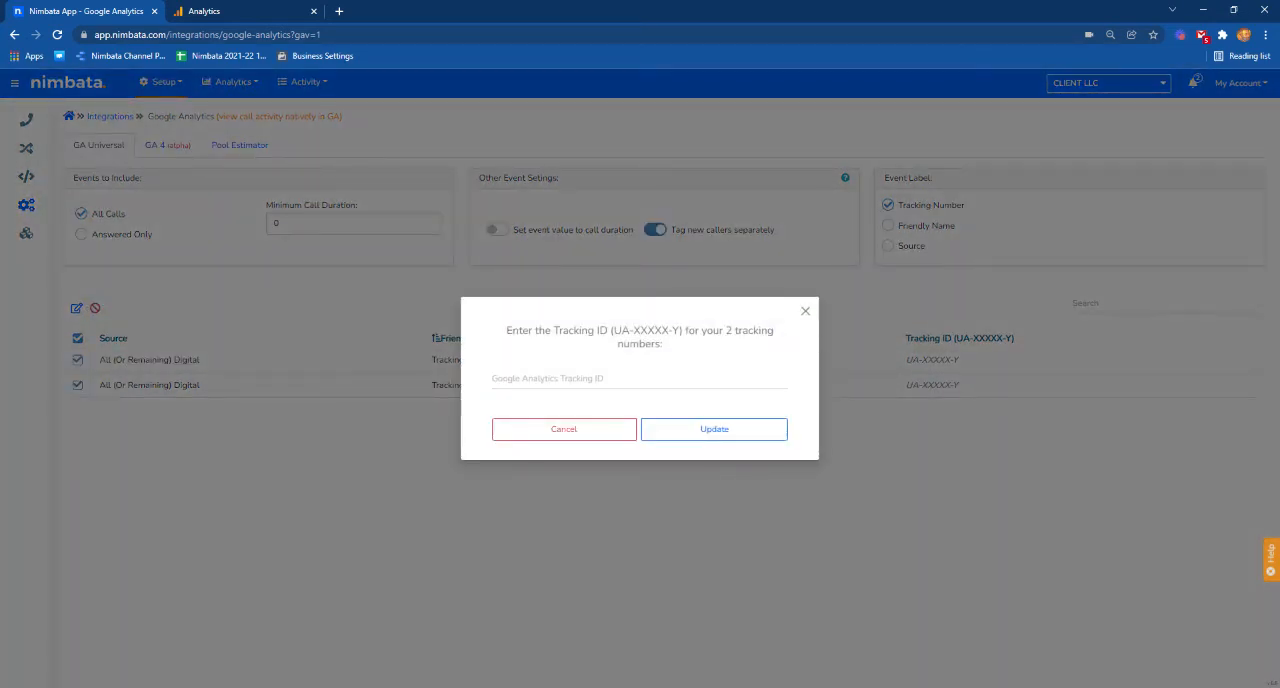
left_click(590, 379)
key("ctrl+v")
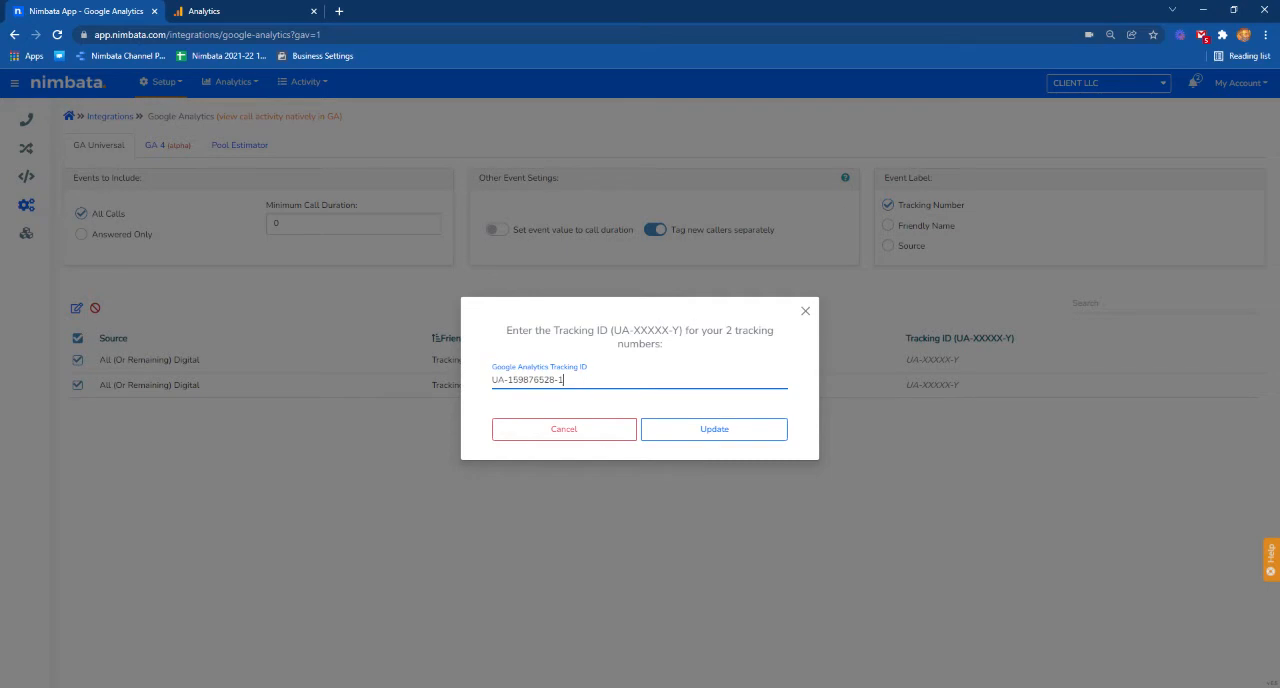
left_click(744, 430)
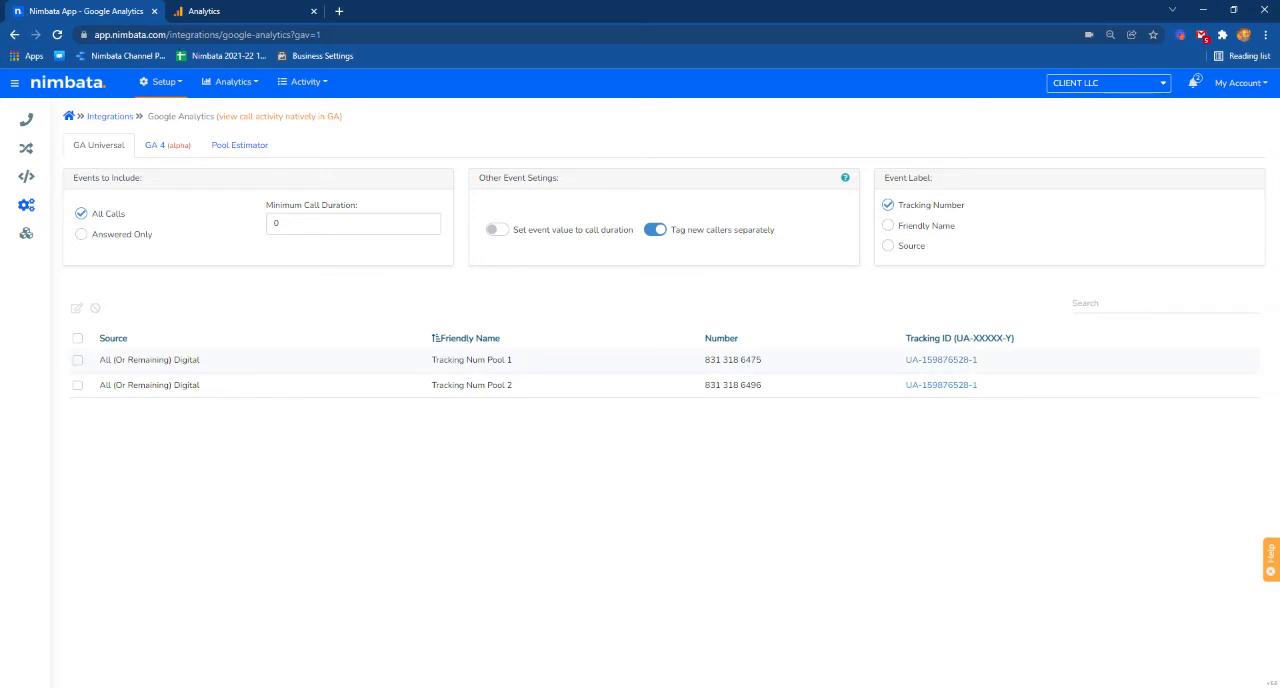
Switch to Google Analytics and start a new custom goal for the All Web Site Data view.
left_click(227, 15)
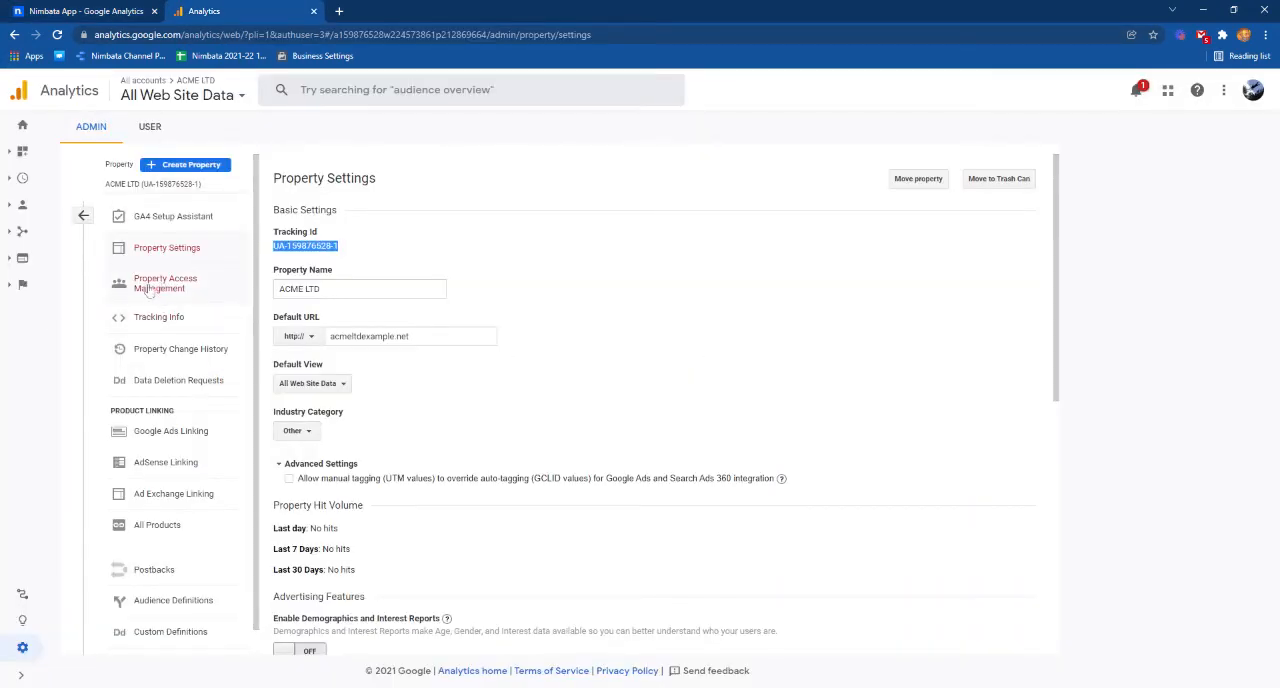
left_click(84, 215)
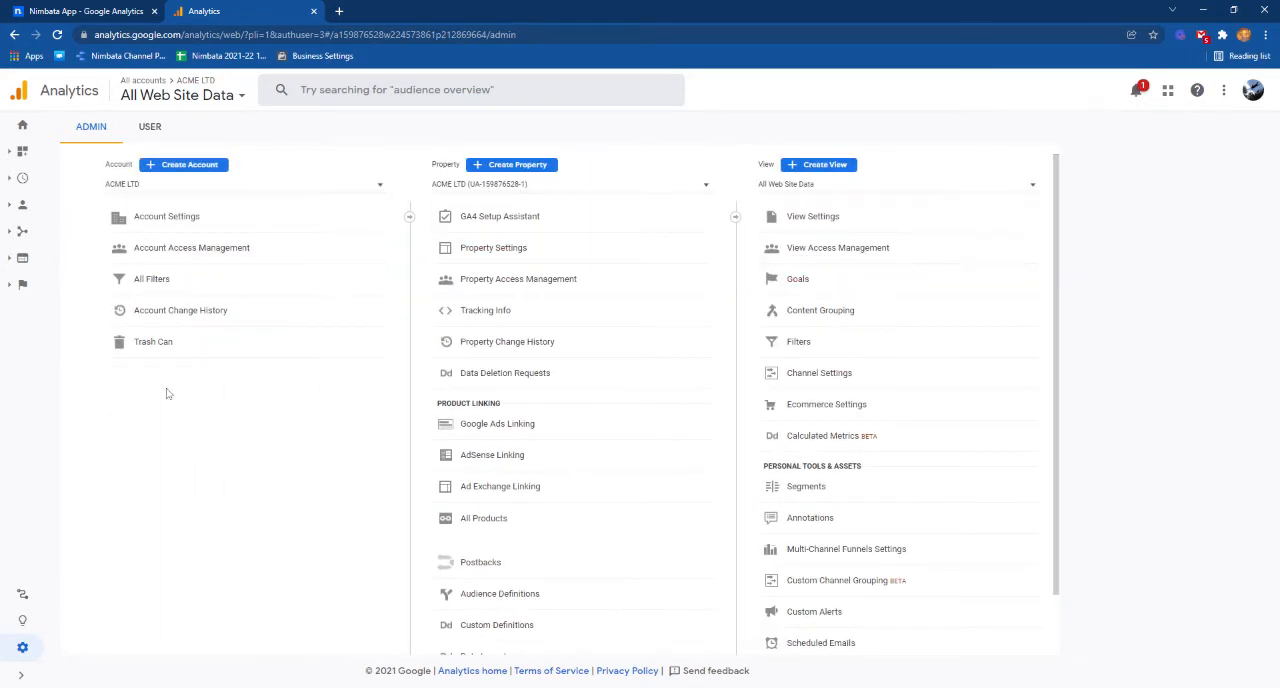
left_click(815, 283)
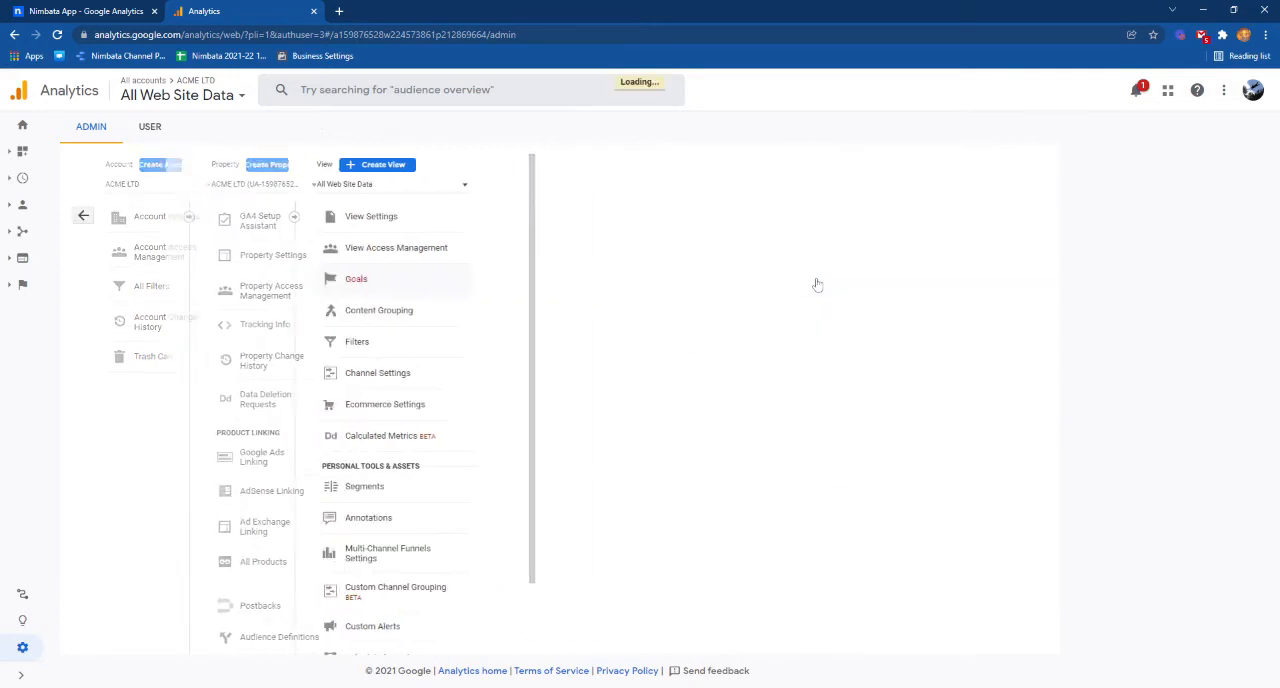
left_click(312, 183)
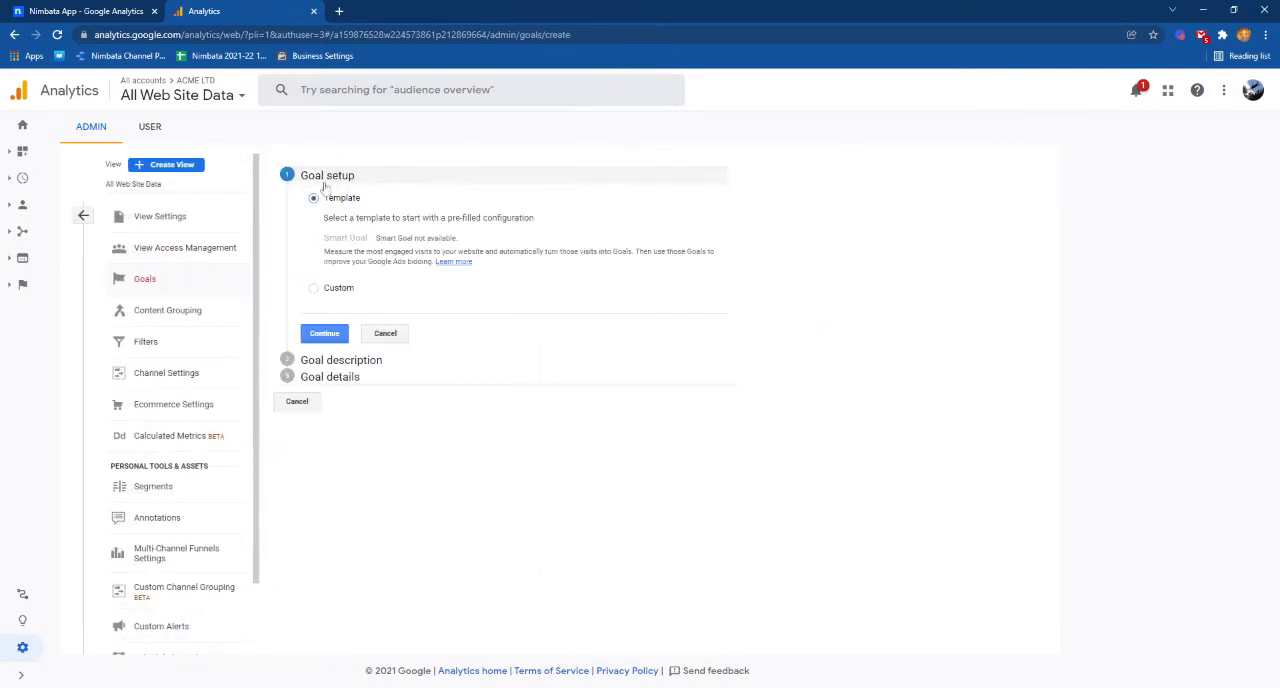
left_click(313, 289)
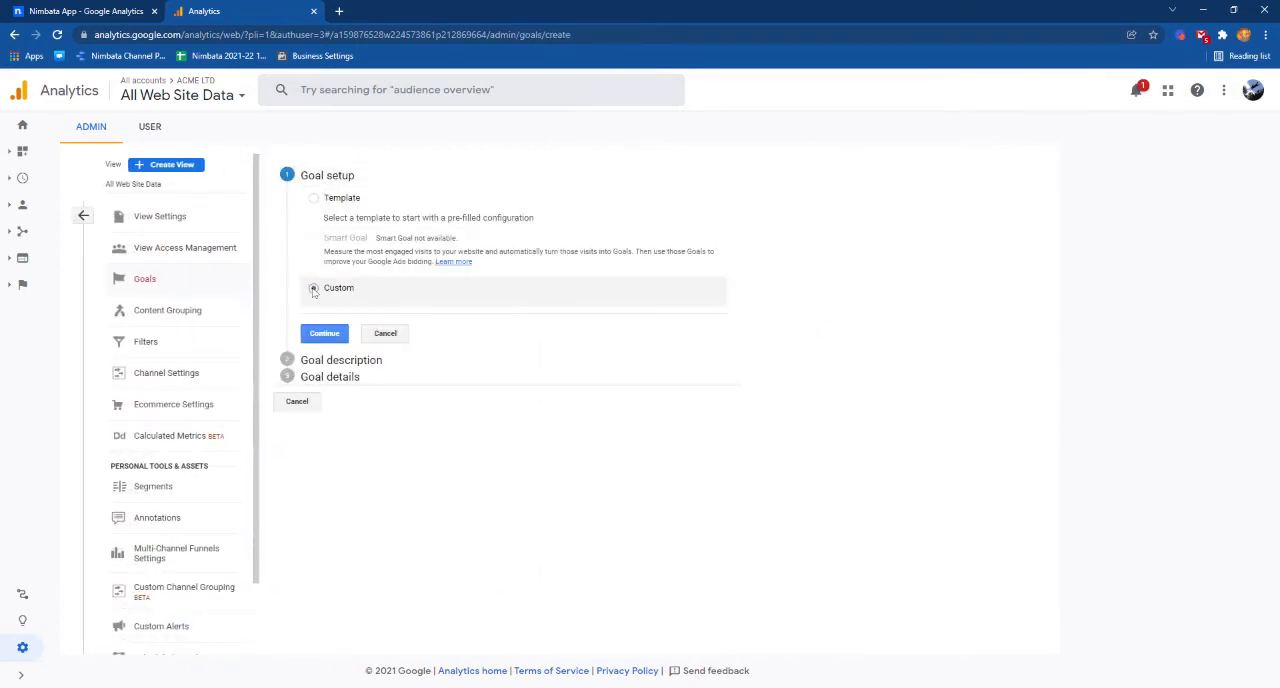
left_click(323, 334)
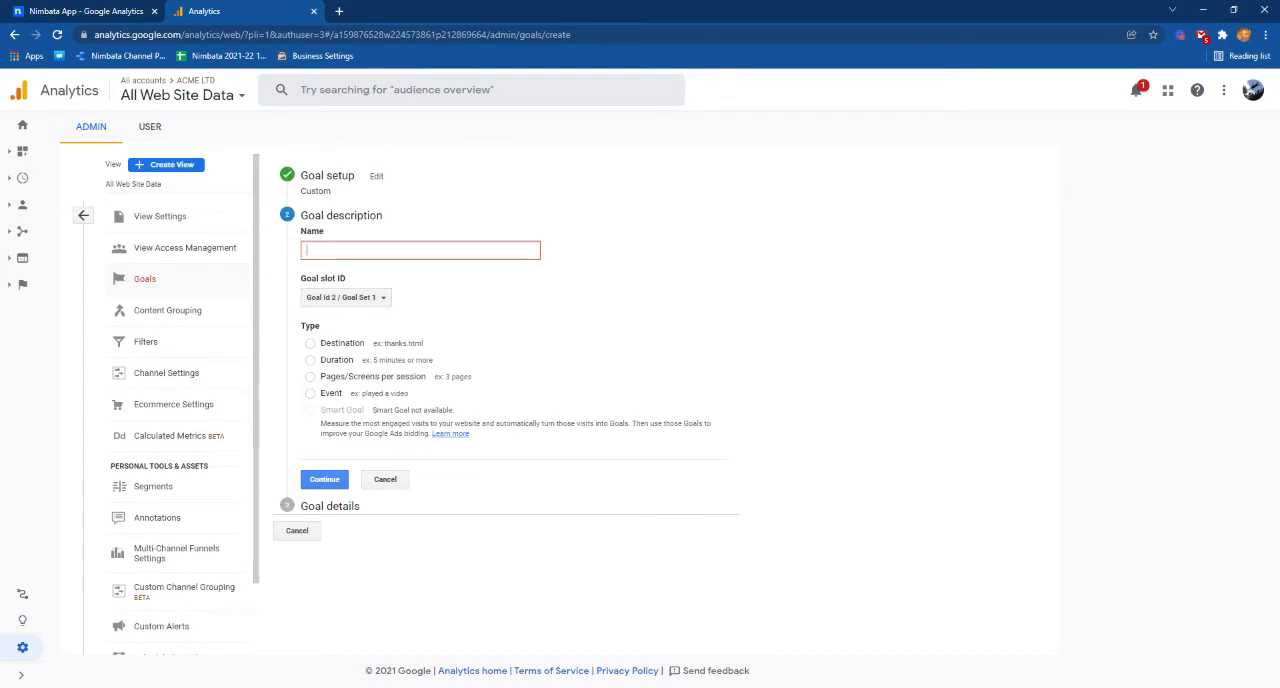
Name the goal First Time Callers, choose the Event type, and proceed to the goal details.
type("First Time Callers")
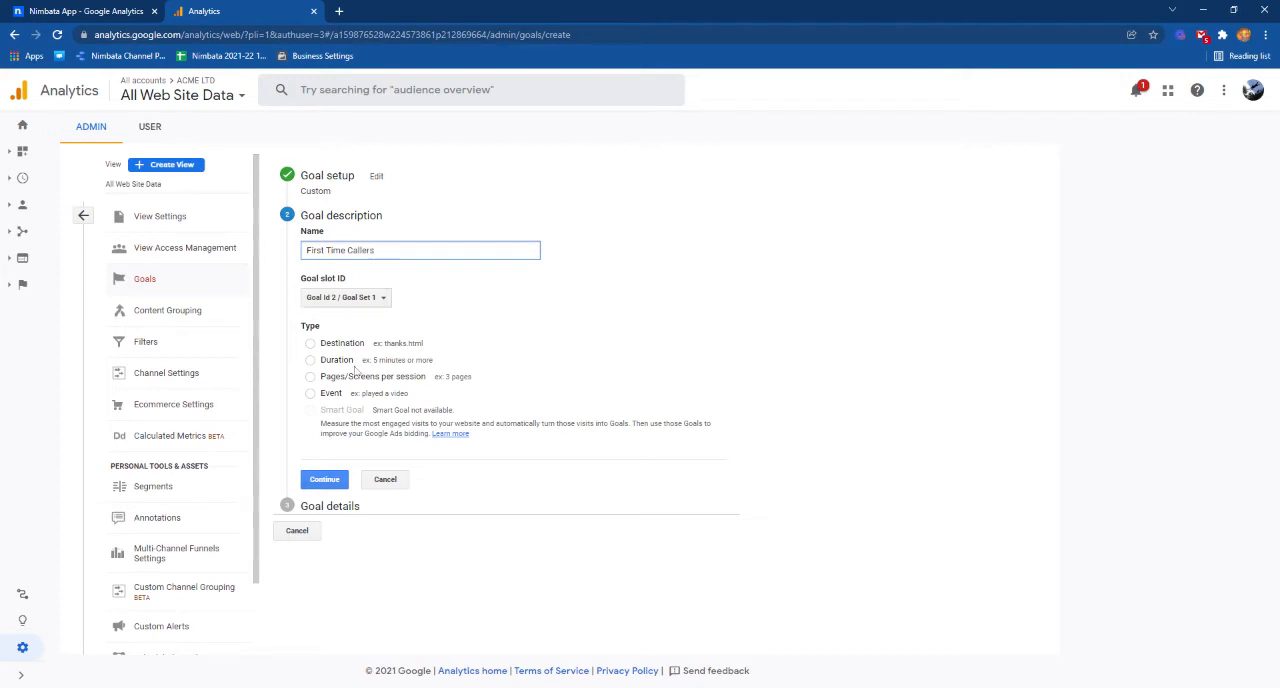
left_click(311, 394)
left_click(325, 480)
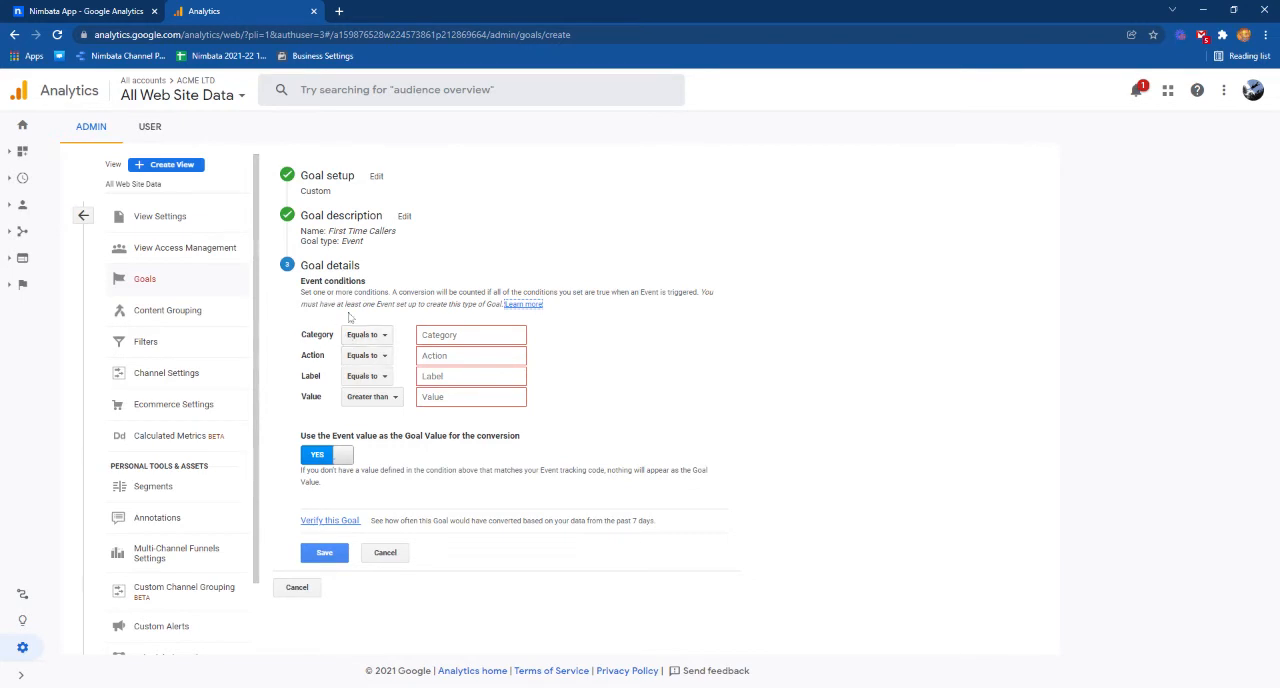
Switch to Nimbata and look up the event category for new callers in the GA setup help.
left_click(95, 10)
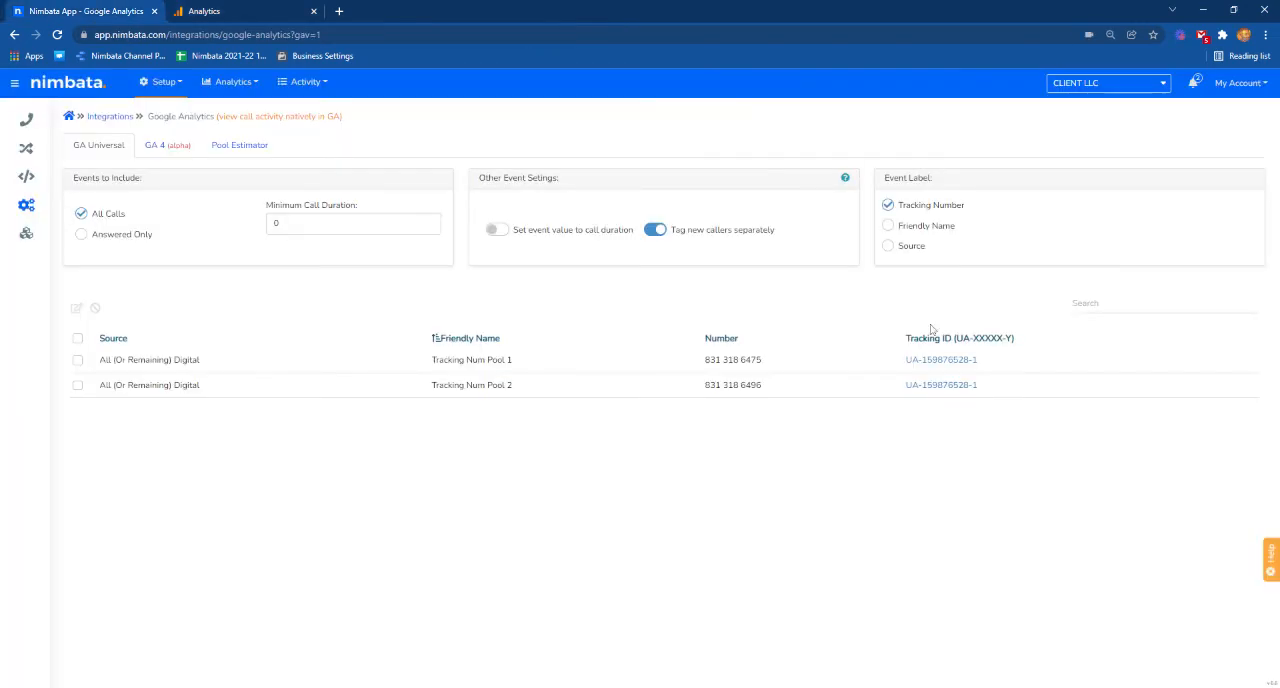
left_click(846, 179)
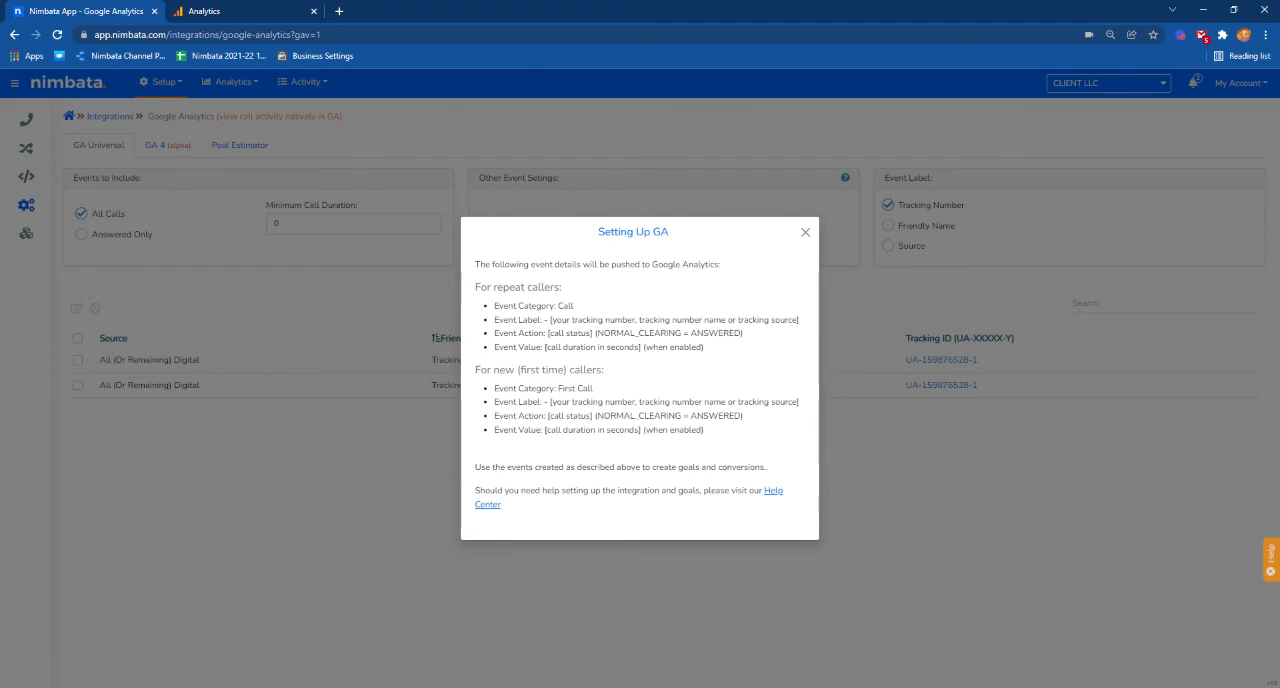
left_click_drag(558, 388, 607, 397)
Return to Google Analytics, set the goal's event category to equal First Call, and save the goal.
left_click(236, 9)
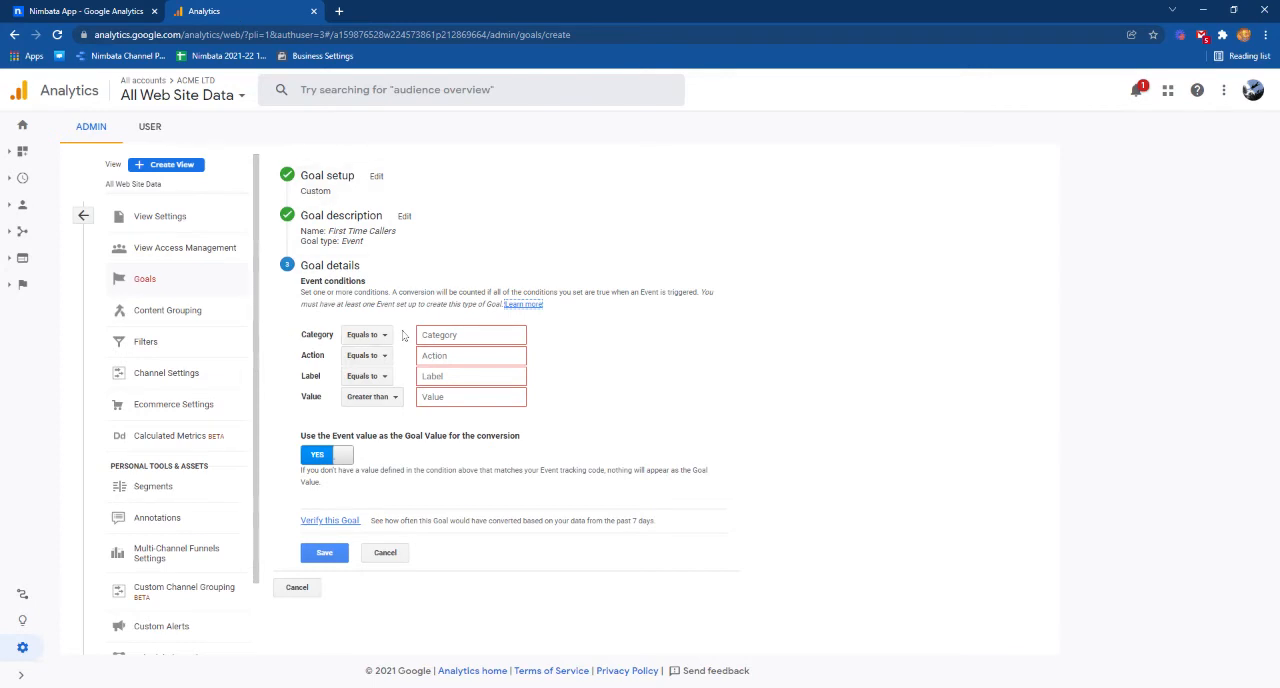
left_click(450, 335)
type("First Call")
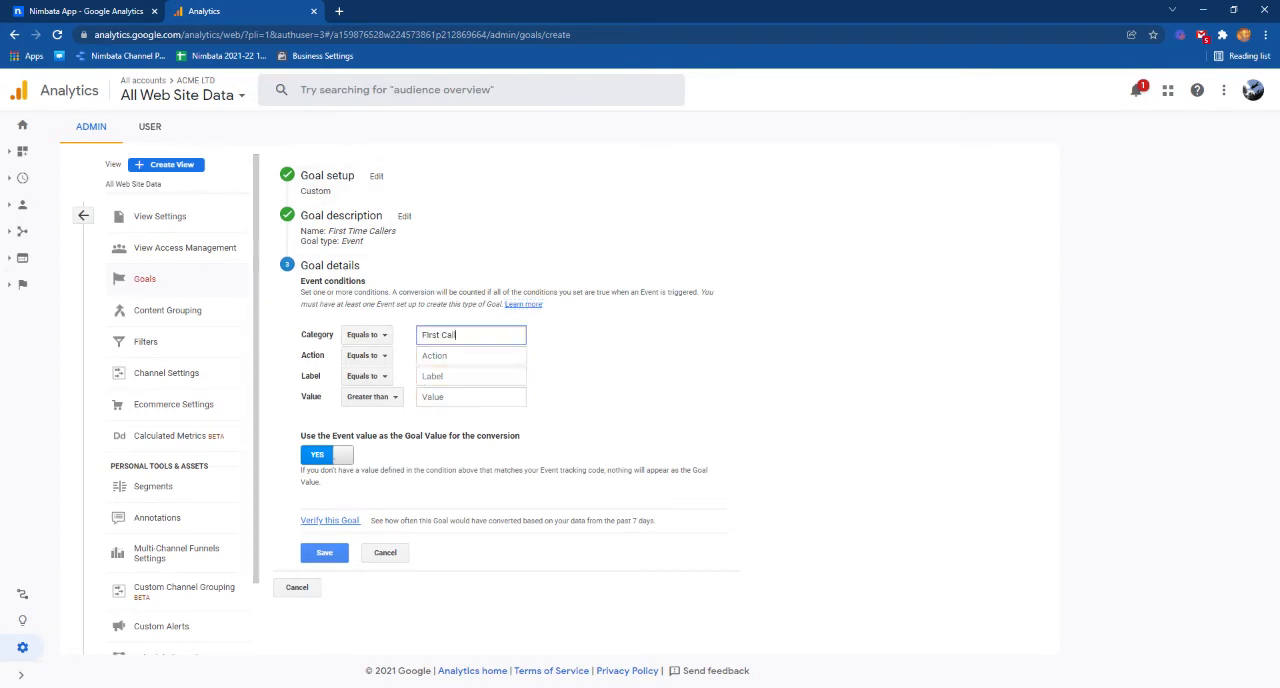
left_click(632, 345)
left_click(329, 554)
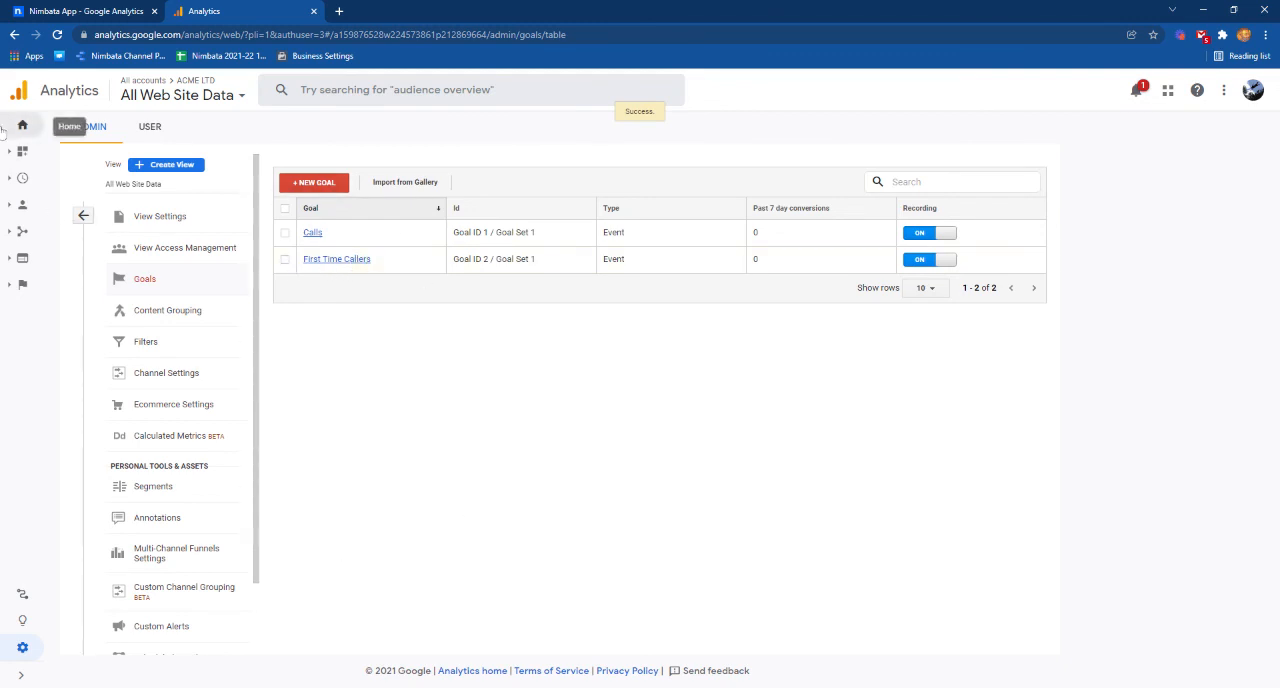
Open the Channels acquisition report for all traffic and show conversions for the First Time Callers goal.
left_click(23, 231)
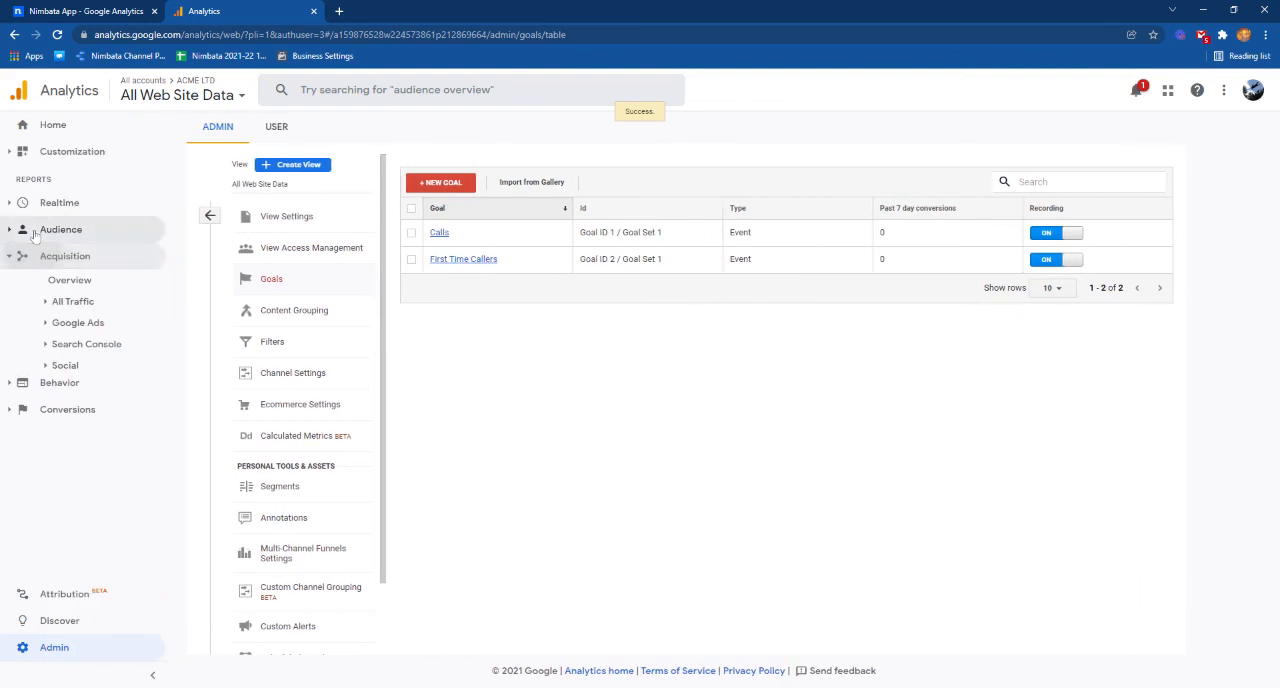
left_click(80, 302)
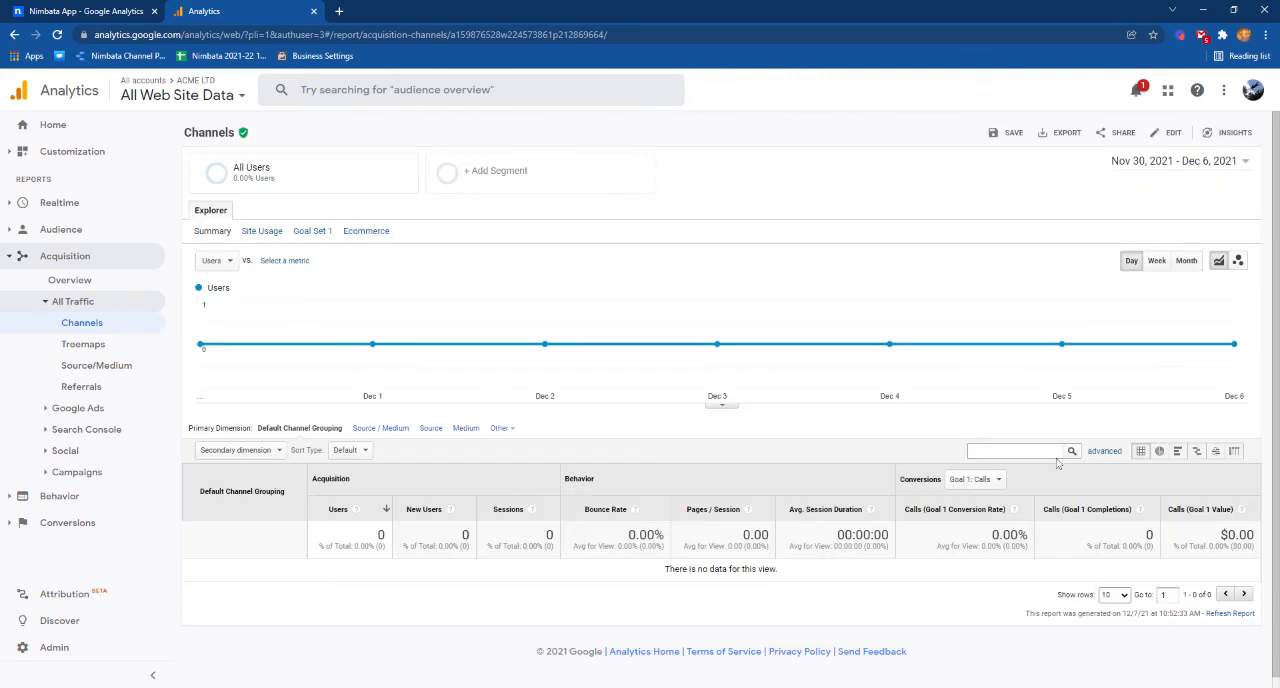
left_click(986, 481)
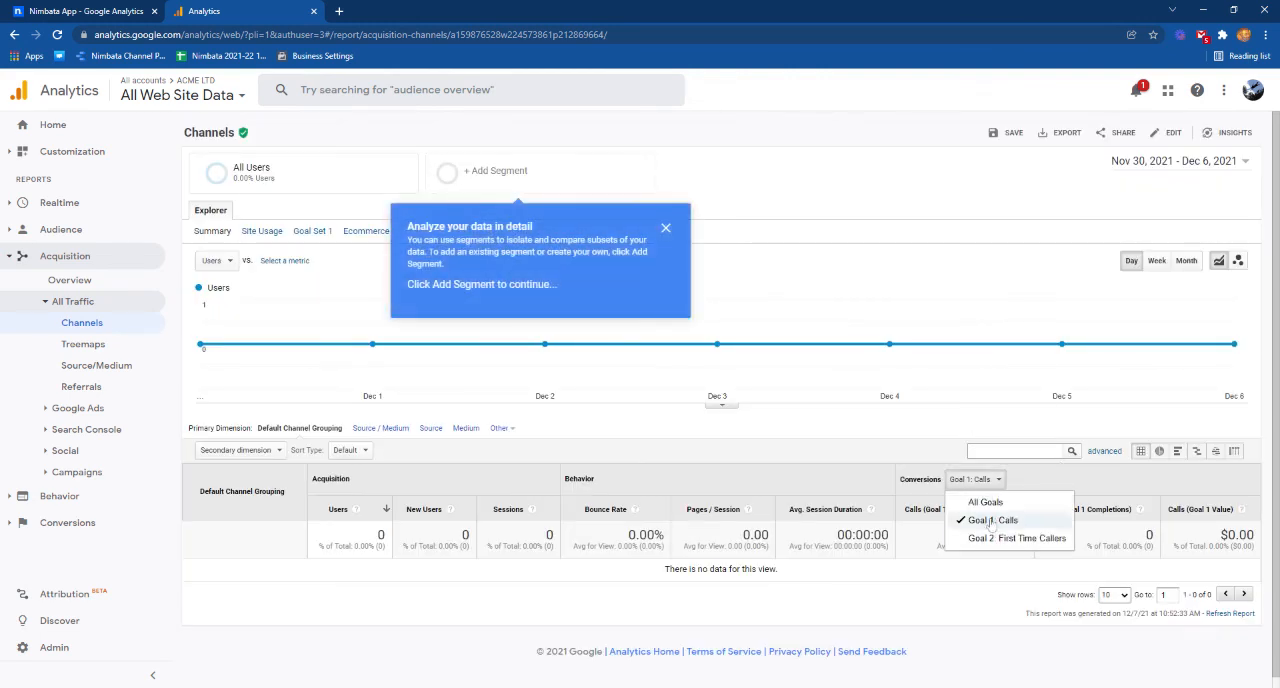
left_click(1015, 539)
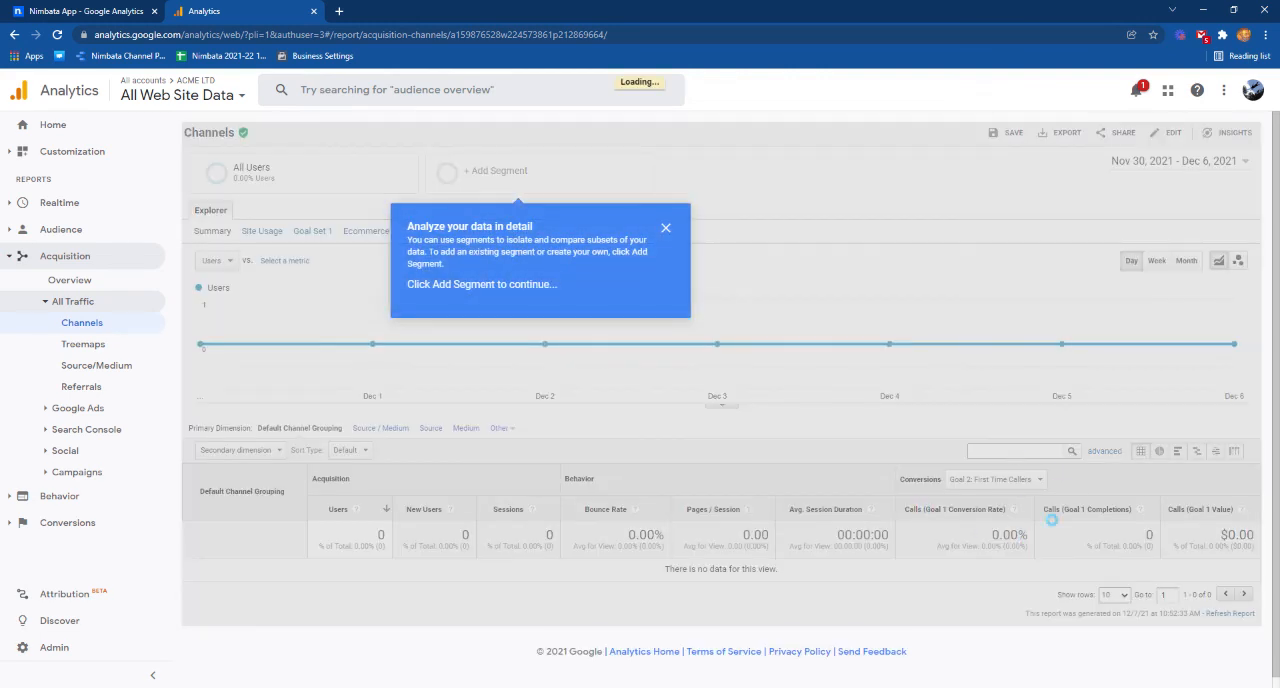